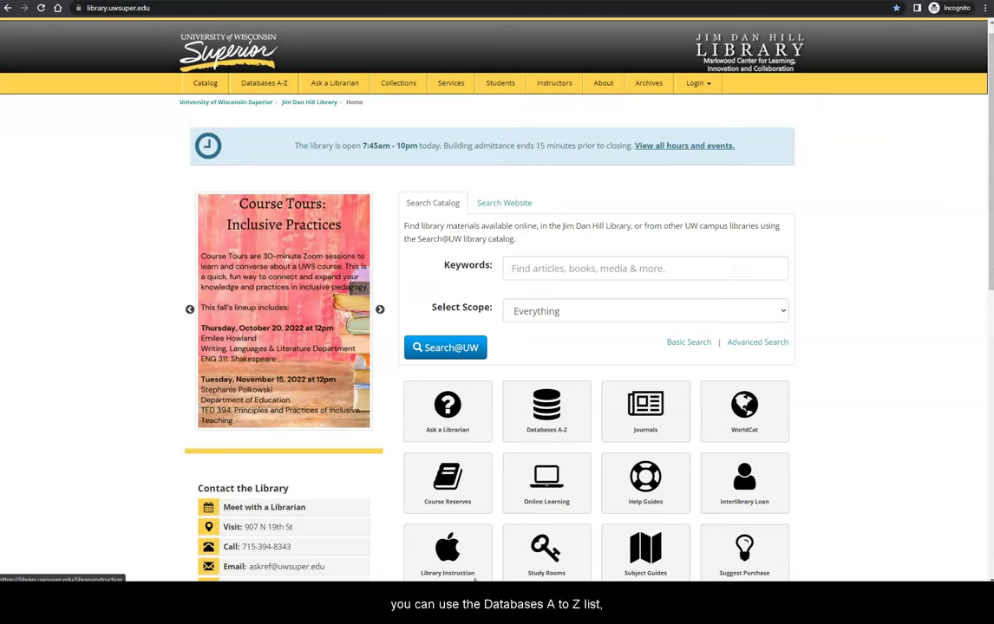
- View the library's Databases A-Z list and the journal title search page, returning to the library homepage after each
left_click(546, 422)
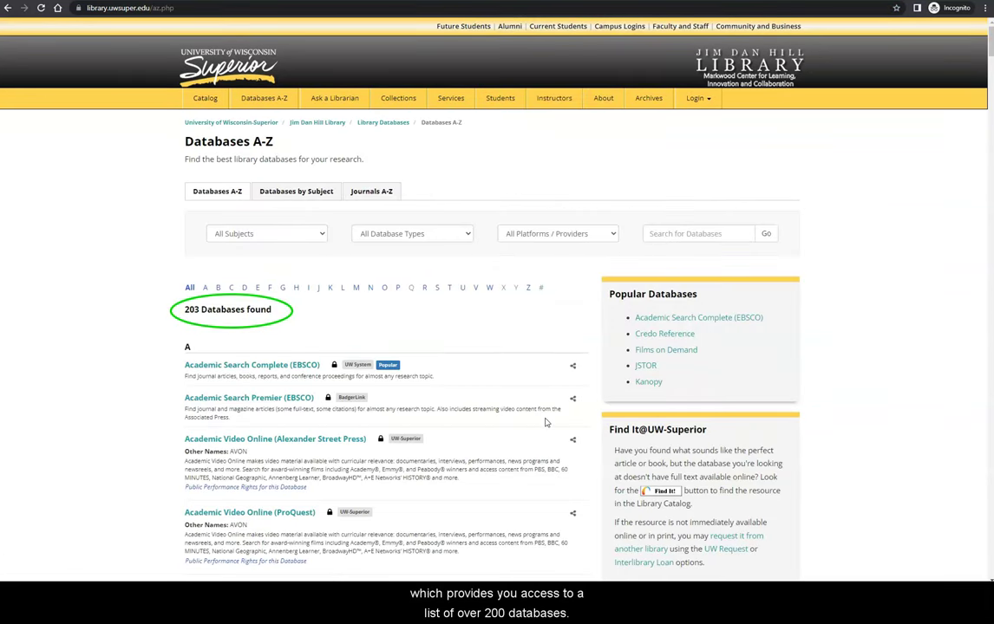
left_click(8, 8)
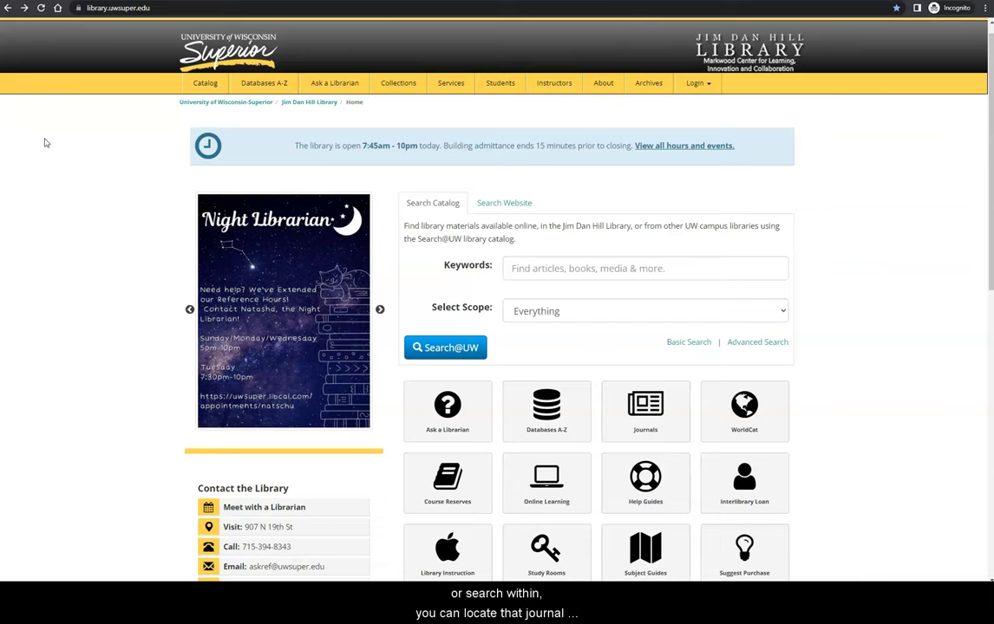
left_click(654, 405)
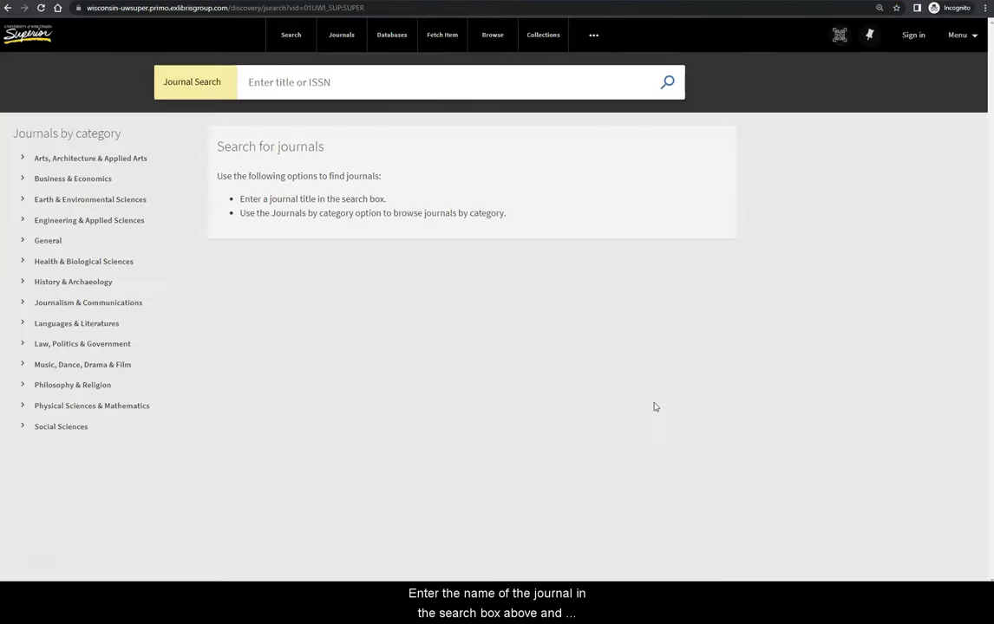
left_click(370, 84)
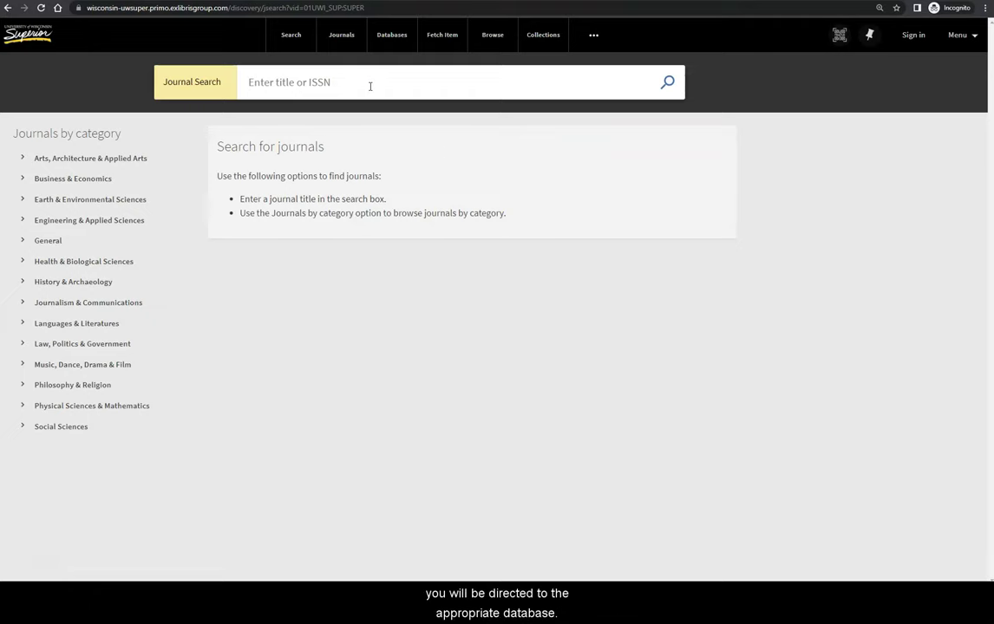
left_click(9, 7)
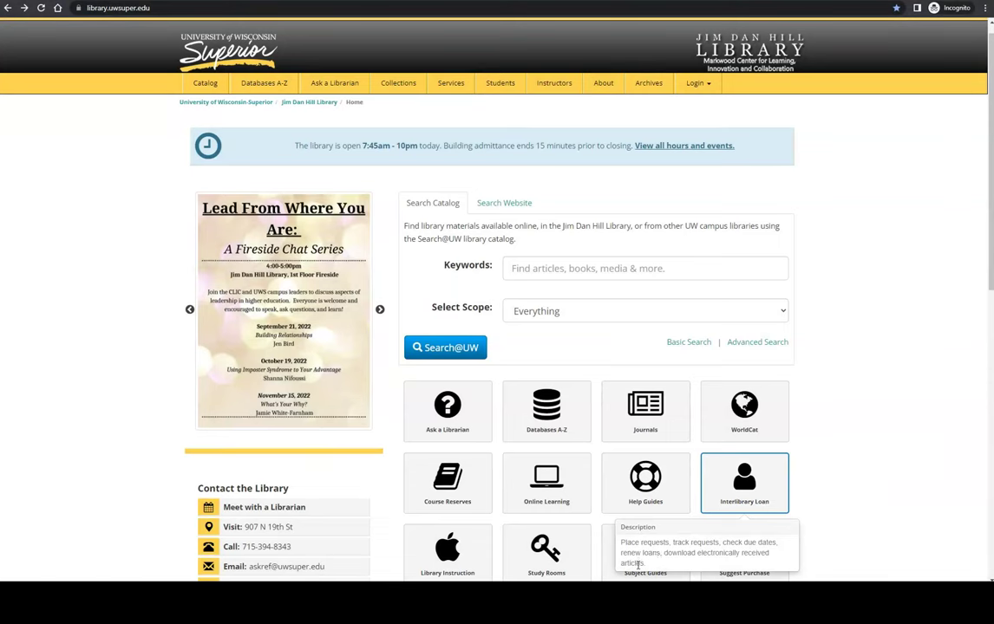
- Open the Counseling subject guide and look through its Background Information, Books and Articles sections
left_click(642, 575)
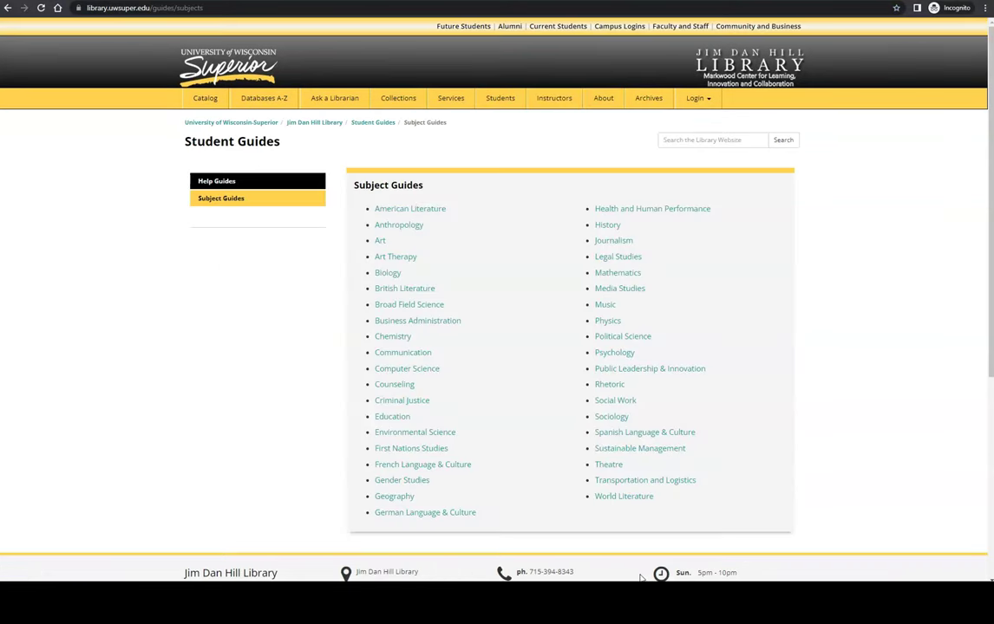
left_click(407, 386)
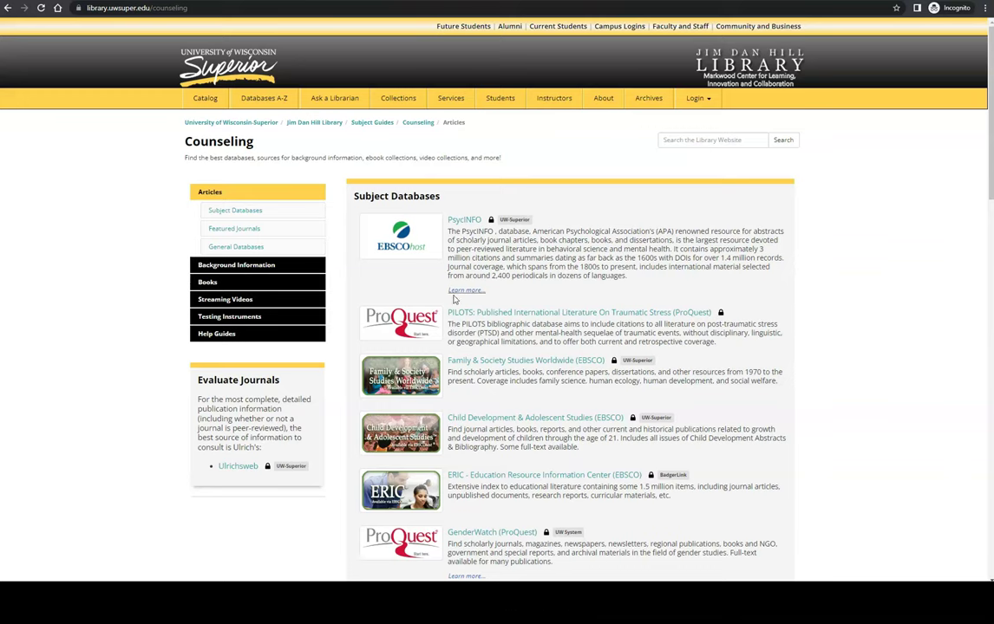
left_click(276, 265)
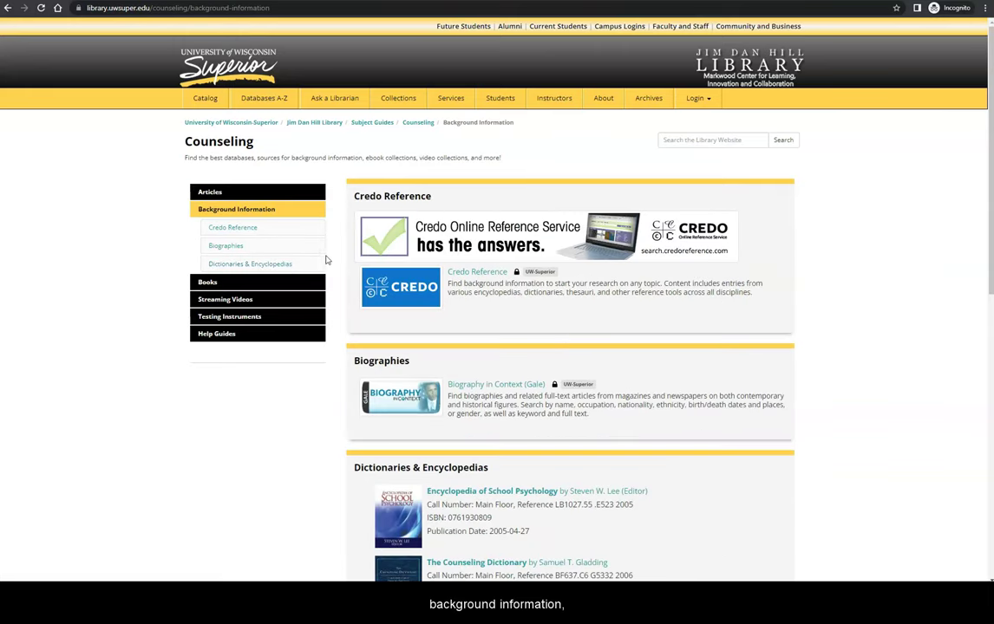
left_click(272, 283)
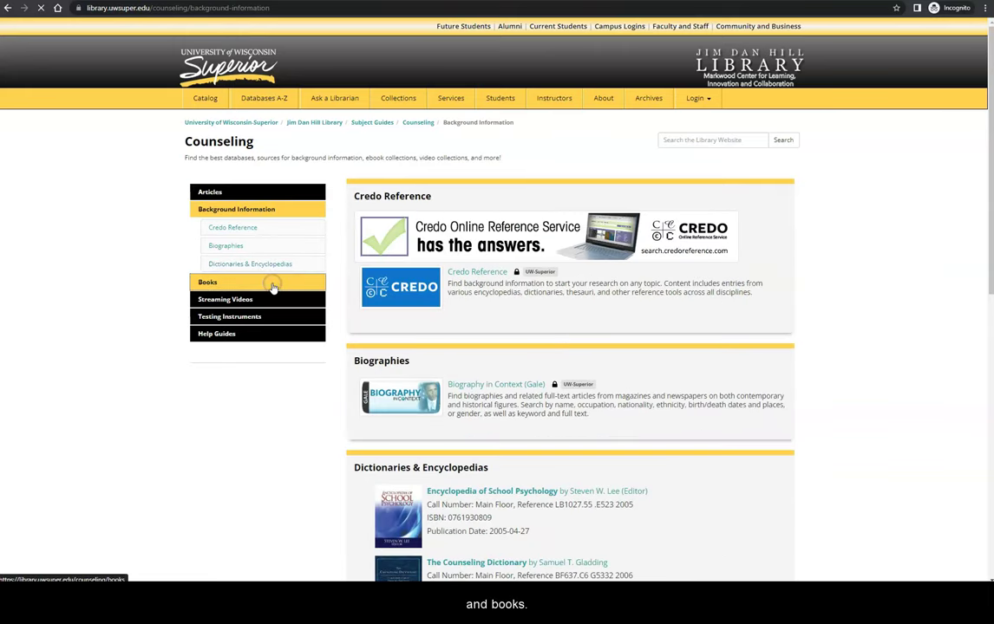
left_click(219, 198)
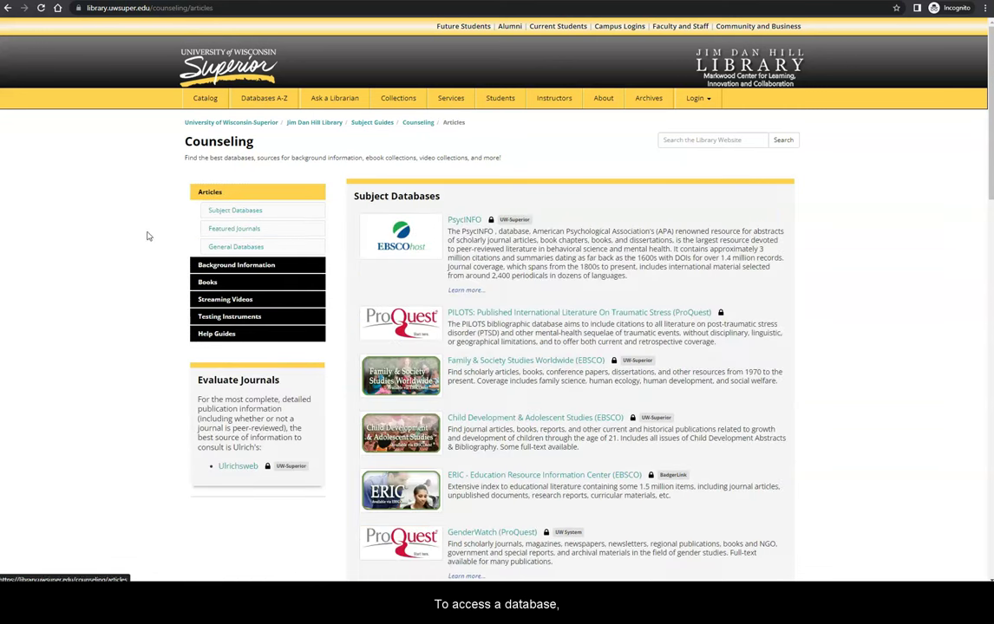
- View the PsycINFO database from the Counseling guide's subject databases, and return to the library homepage
left_click(464, 220)
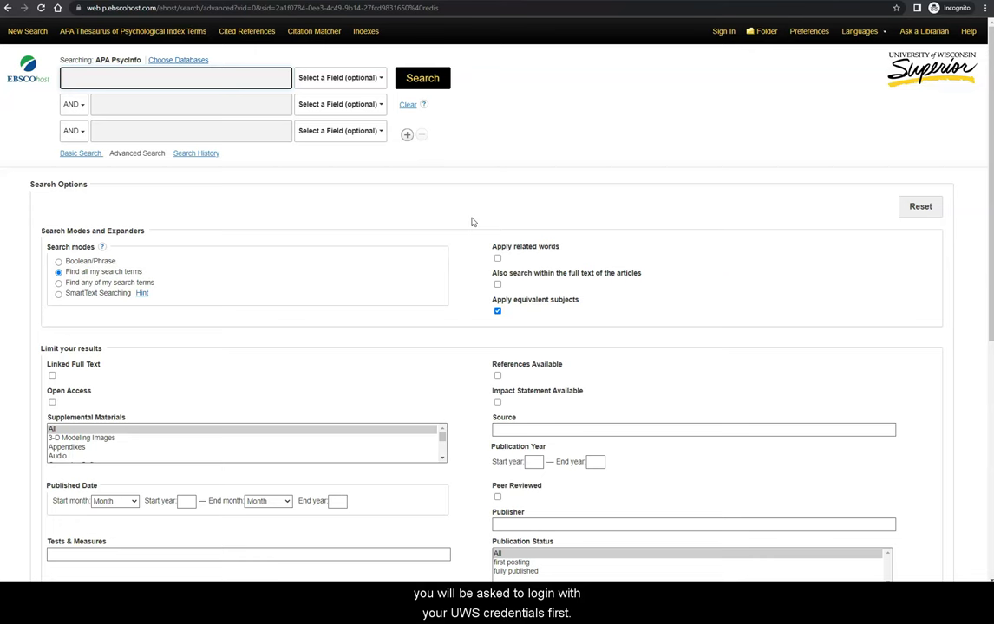
key("alt+Left")
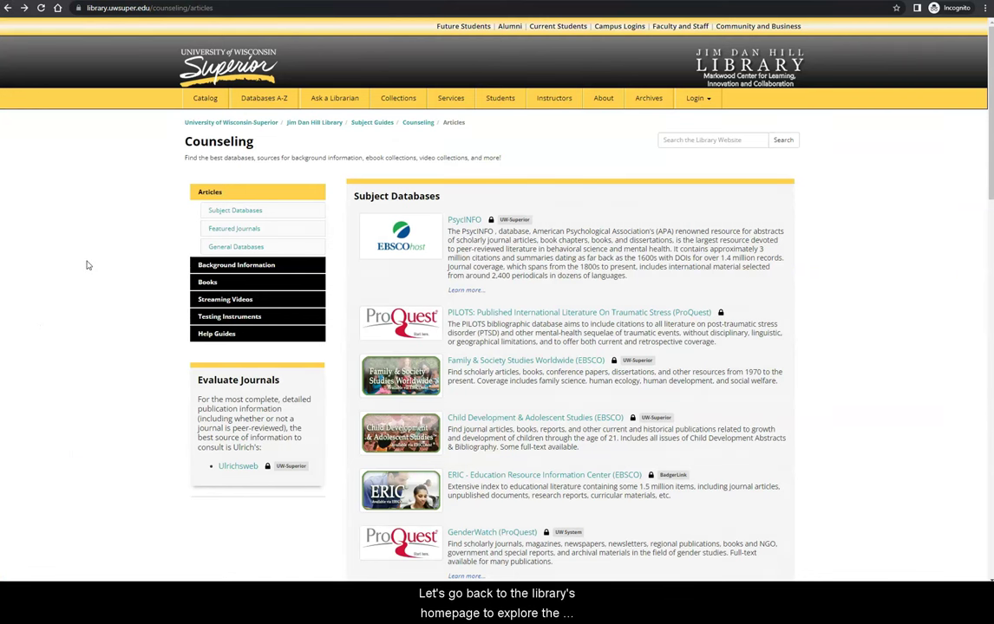
key("alt+Left")
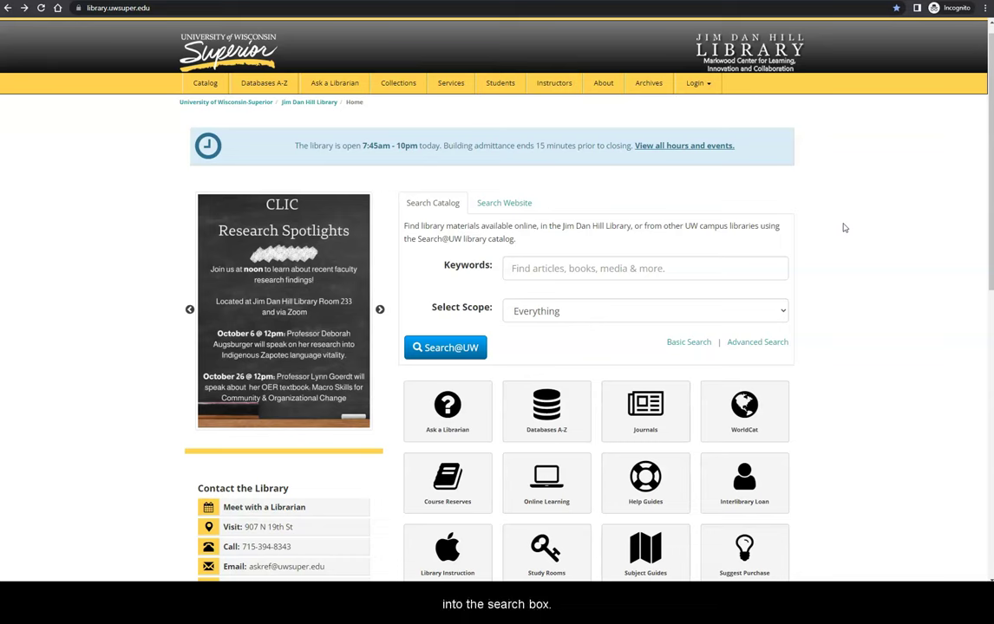
- Search the library catalog for "high school counseling" within the scope Books & Media (UW Superior)
left_click(711, 269)
type("high ")
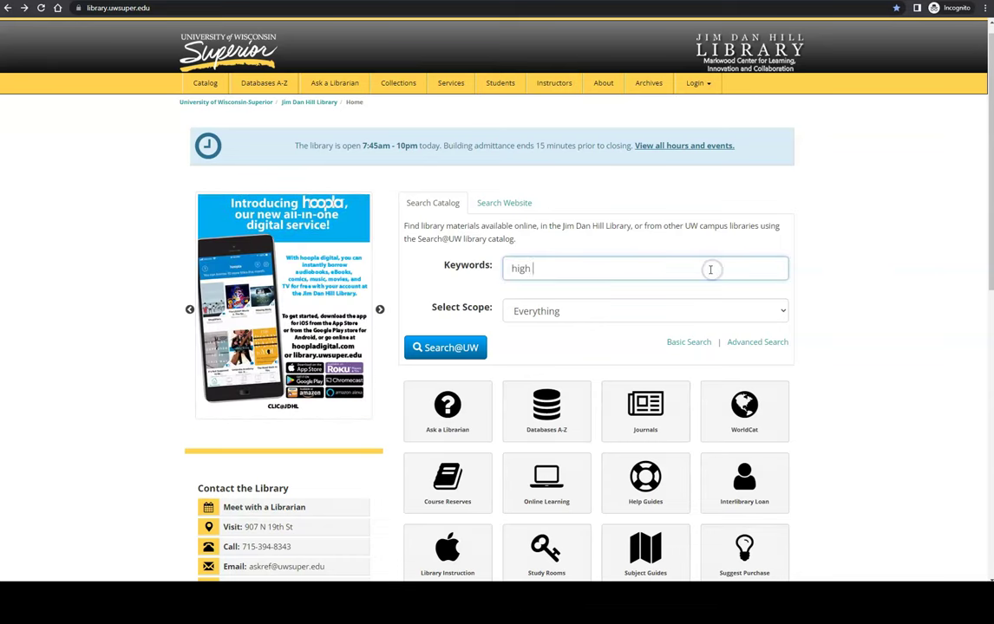
type("school counseling")
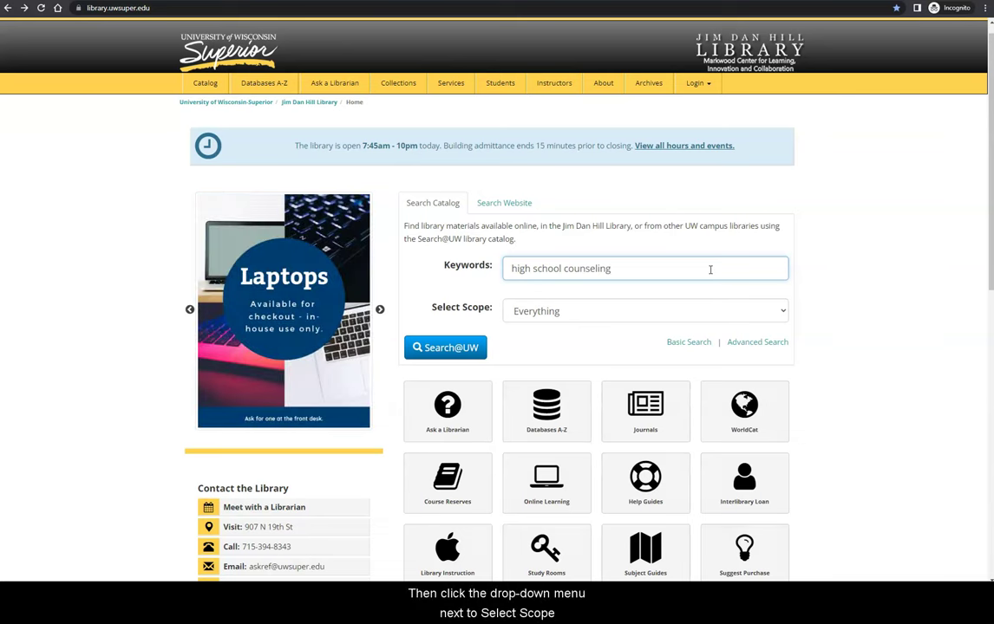
left_click(632, 310)
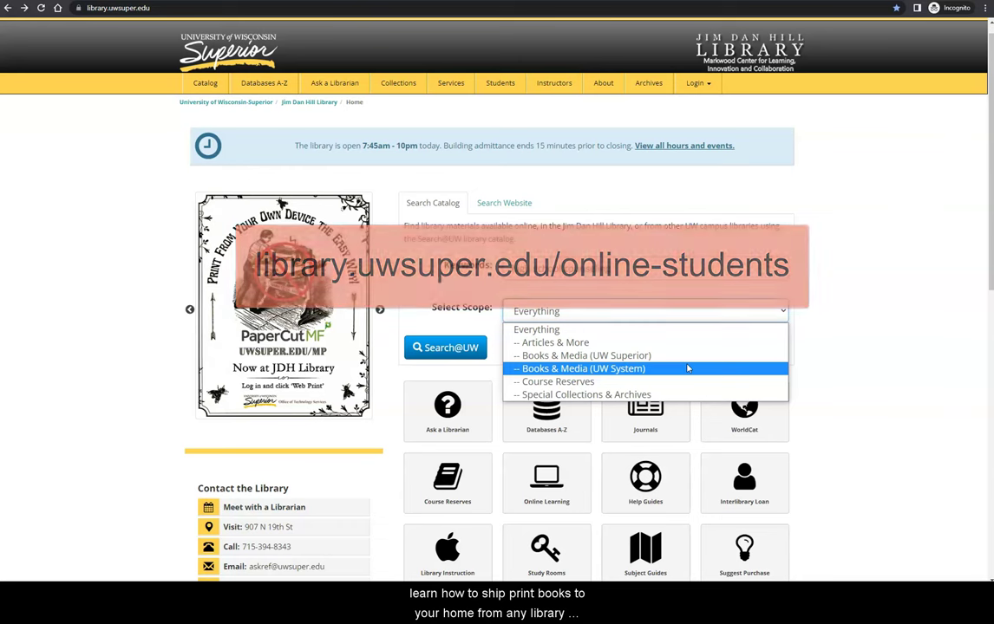
left_click(620, 355)
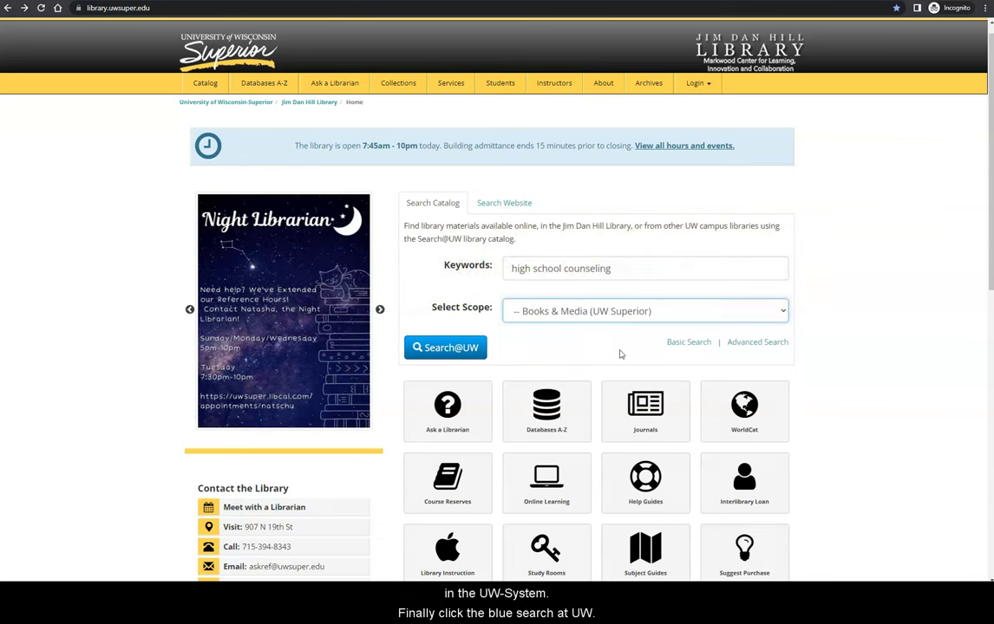
left_click(451, 348)
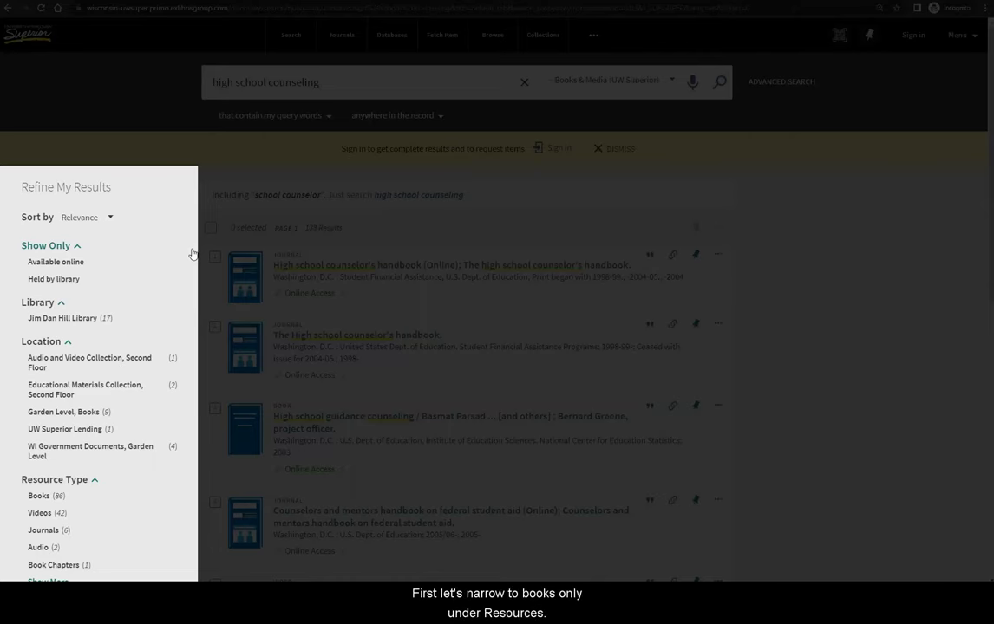
- Narrow the catalog results to books and view the full record of "Counselling in schools", closing it again
scroll(191, 247, "down", 2)
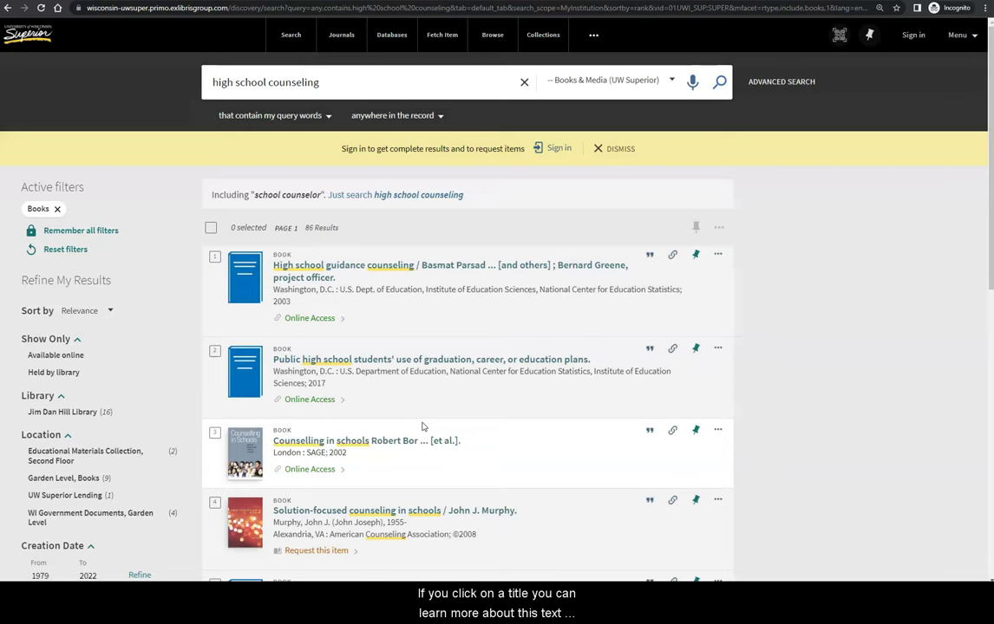
left_click(421, 441)
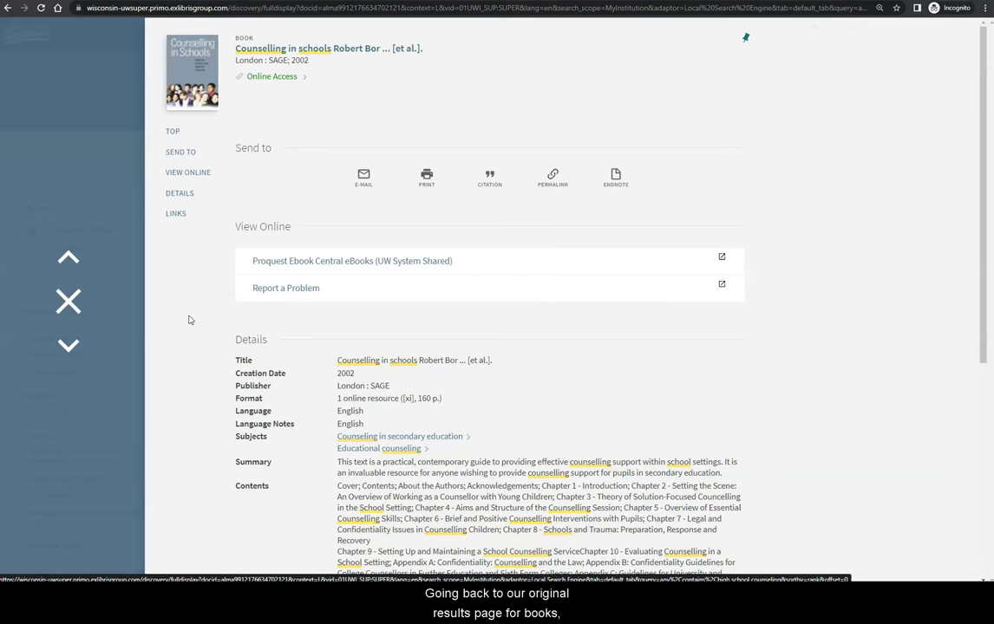
left_click(69, 294)
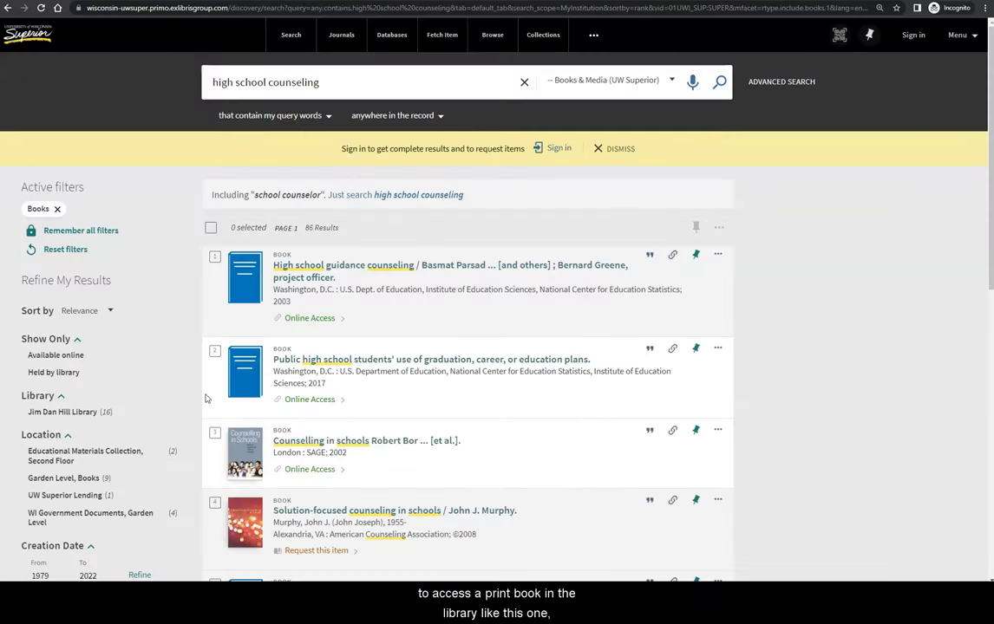
- Restrict the book results to items held by the library and look through the listed titles
left_click(75, 374)
scroll(260, 391, "down", 3)
scroll(529, 529, "down", 4)
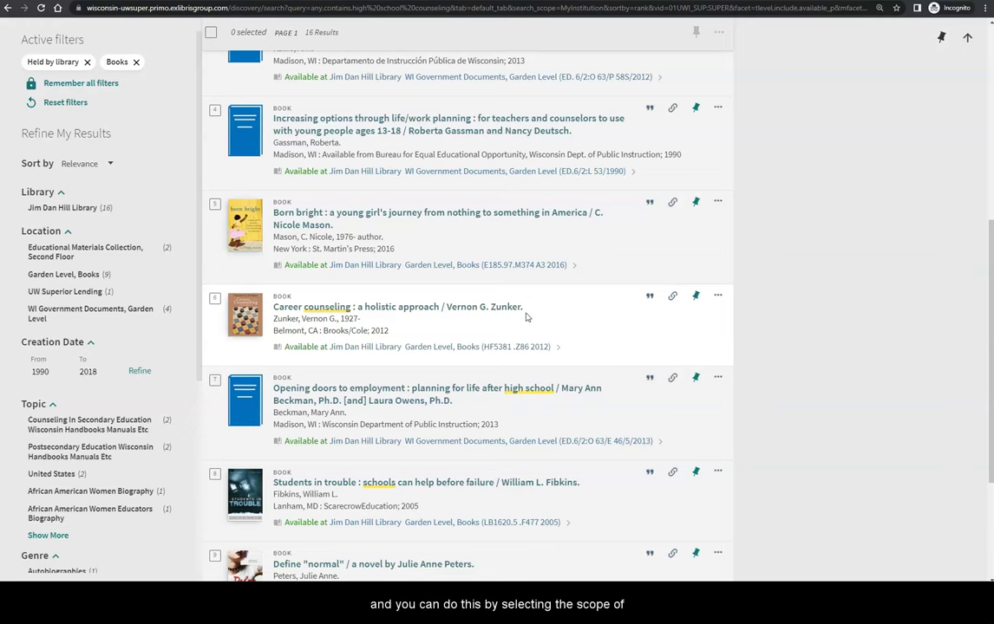
scroll(526, 318, "up", 5)
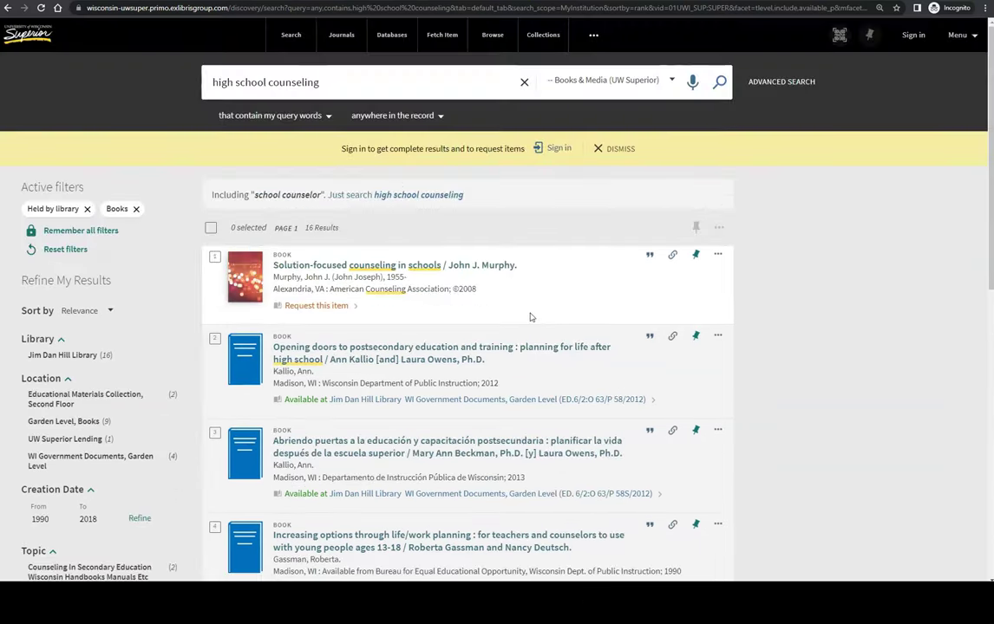
- Choose a different search scope for "high school counseling" and run the catalog search again
left_click(593, 76)
left_click(595, 69)
left_click(719, 87)
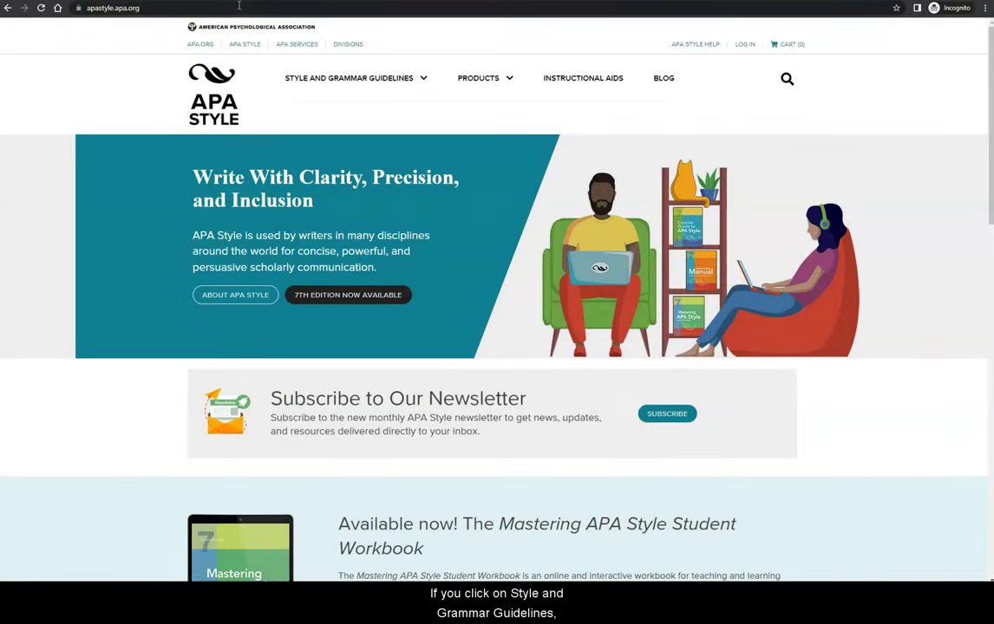
- On the APA Style website, open the Paper Format page from the style and grammar guidelines and look through it
left_click(367, 83)
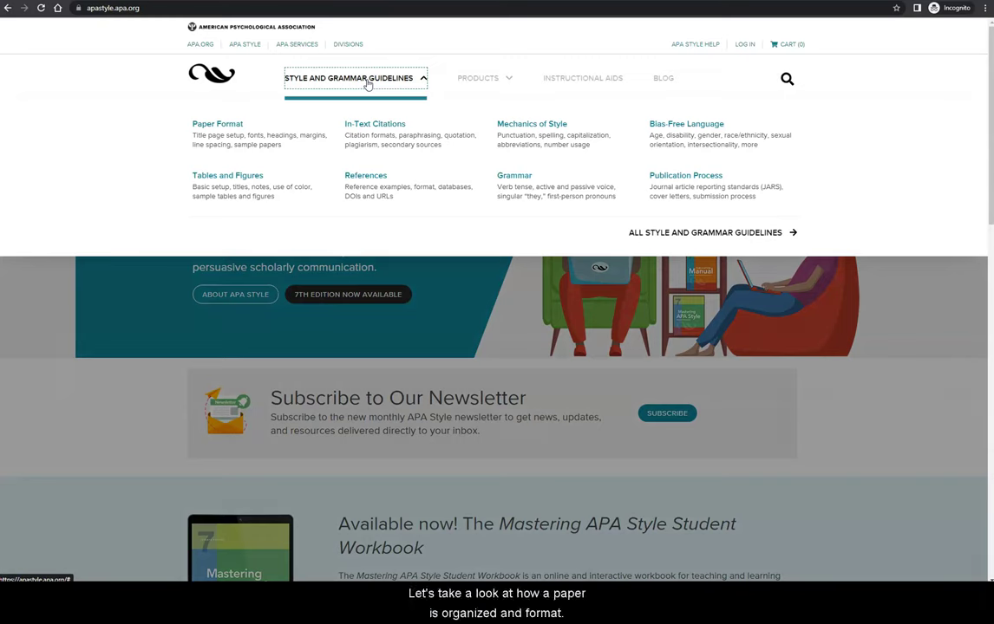
left_click(262, 128)
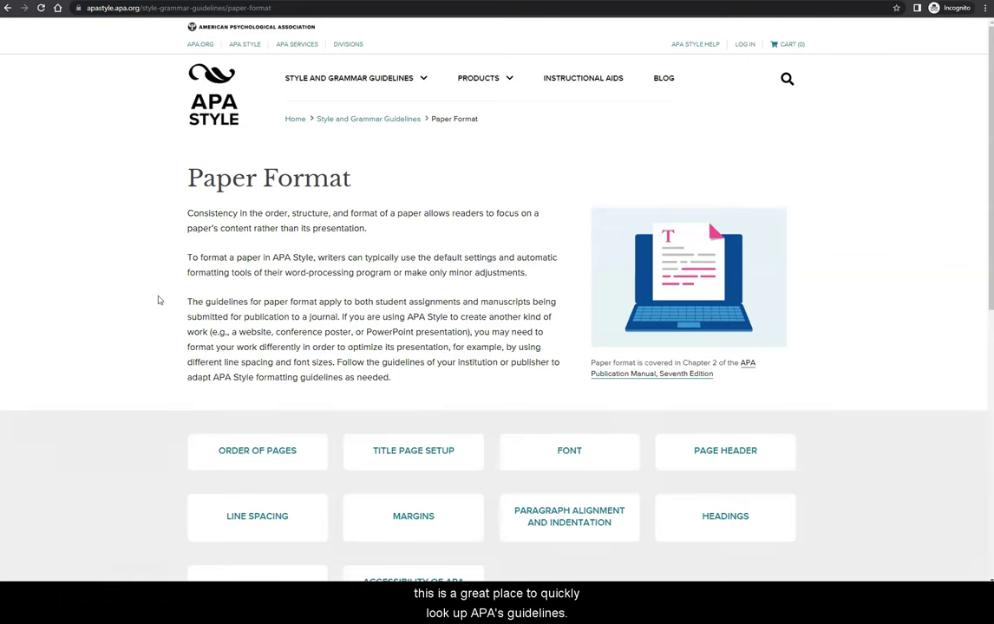
scroll(158, 301, "down", 1)
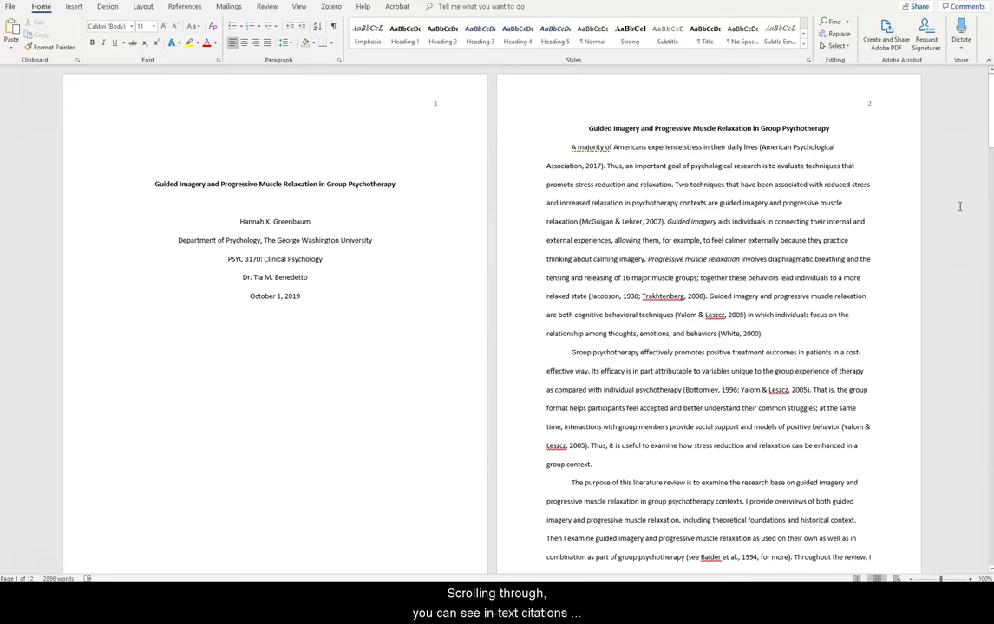
- In Word, read through the sample APA paper, examining its in-text citations, heading levels and reference list
scroll(960, 206, "down", 1)
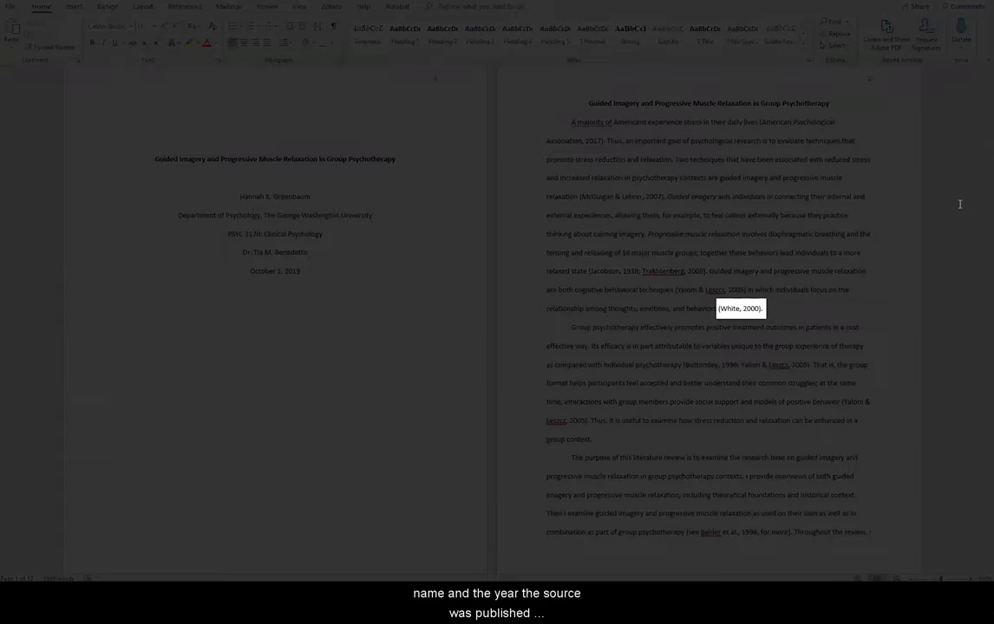
scroll(954, 199, "down", 5)
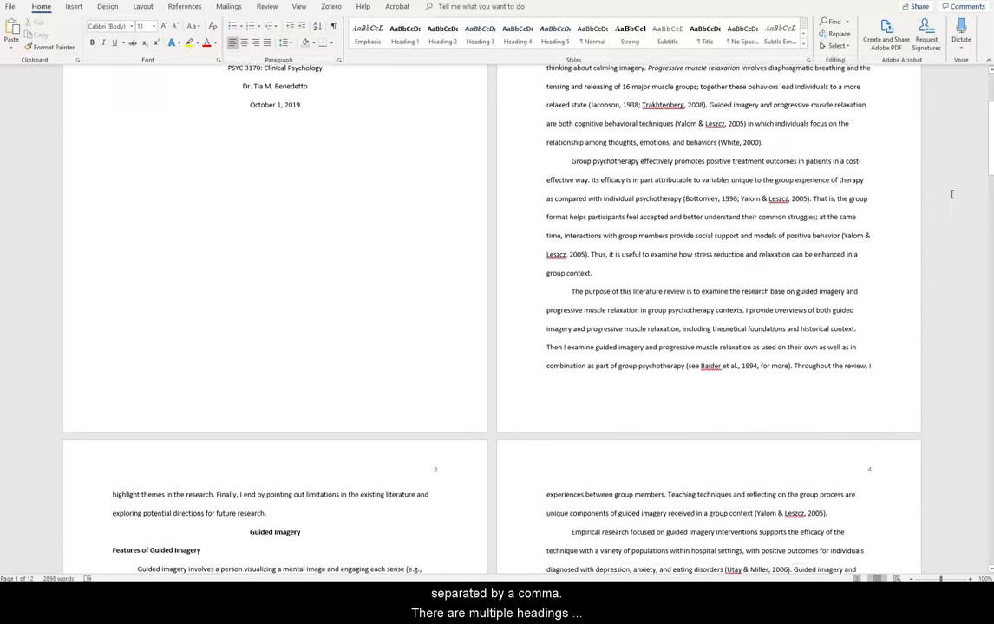
scroll(951, 194, "down", 10)
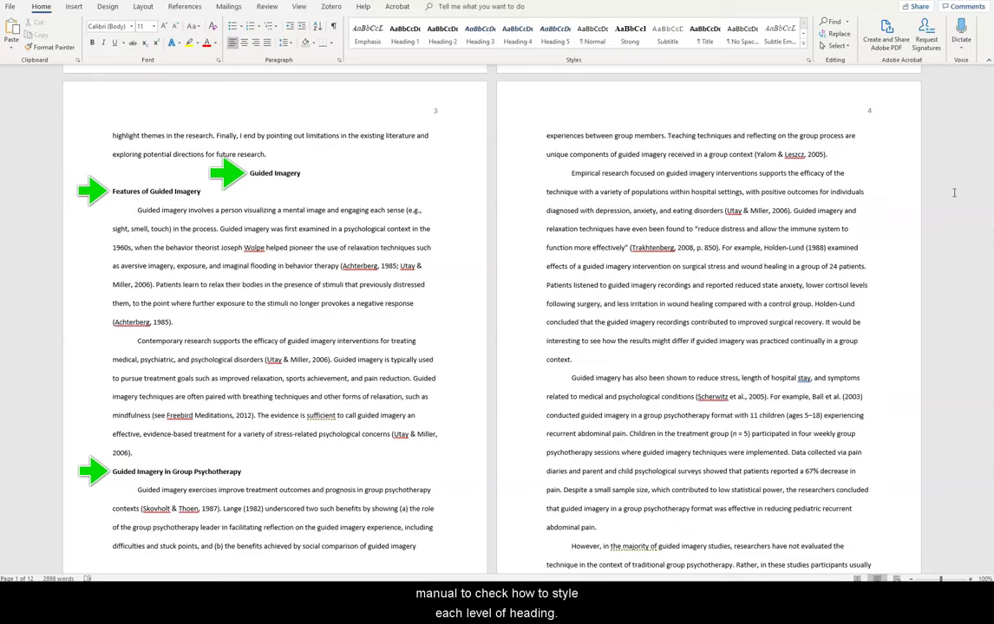
scroll(954, 192, "down", 10)
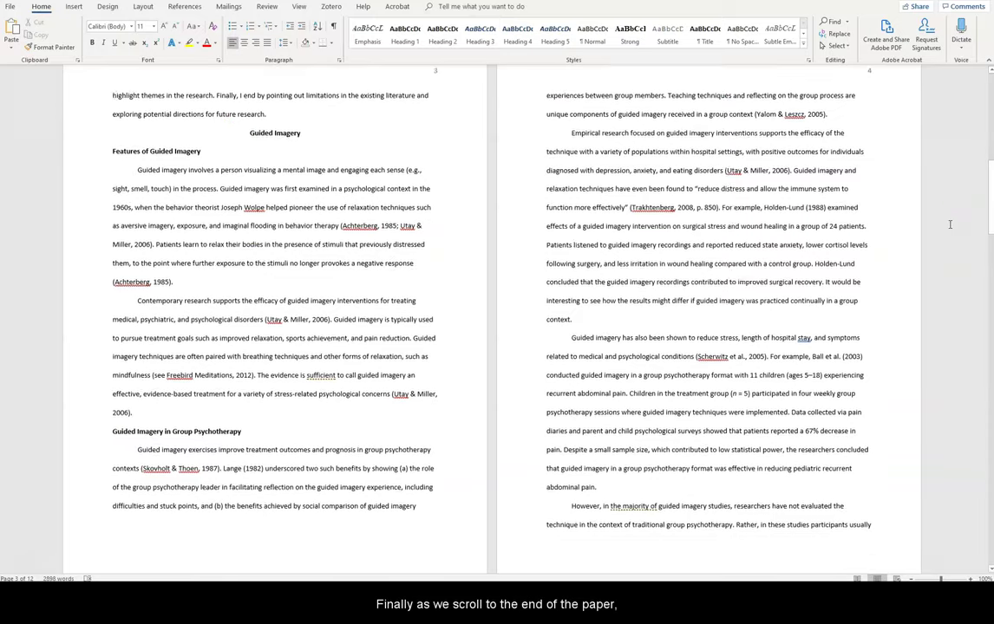
scroll(950, 224, "down", 10)
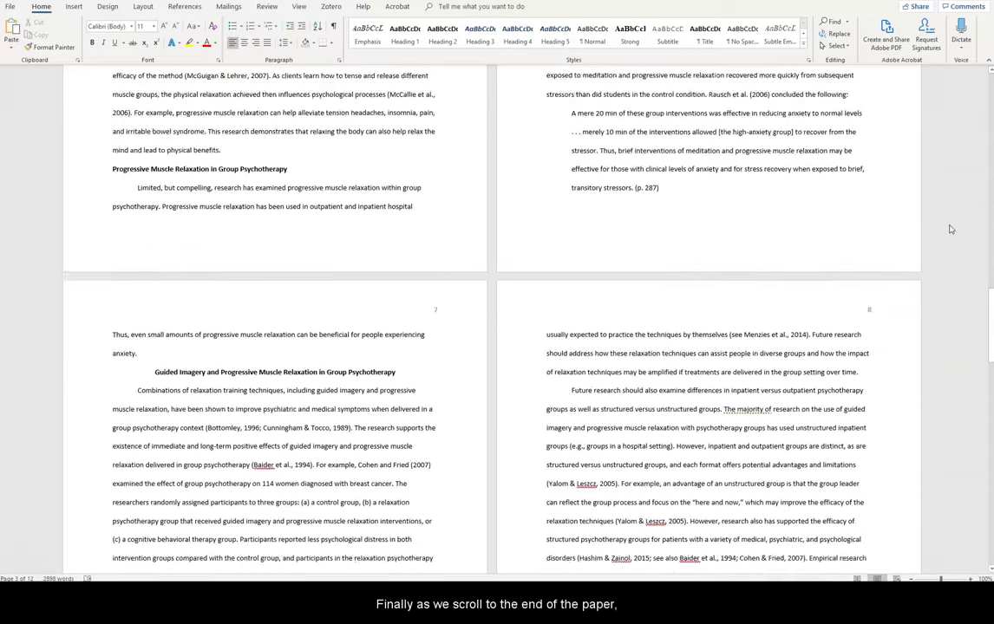
scroll(949, 226, "down", 10)
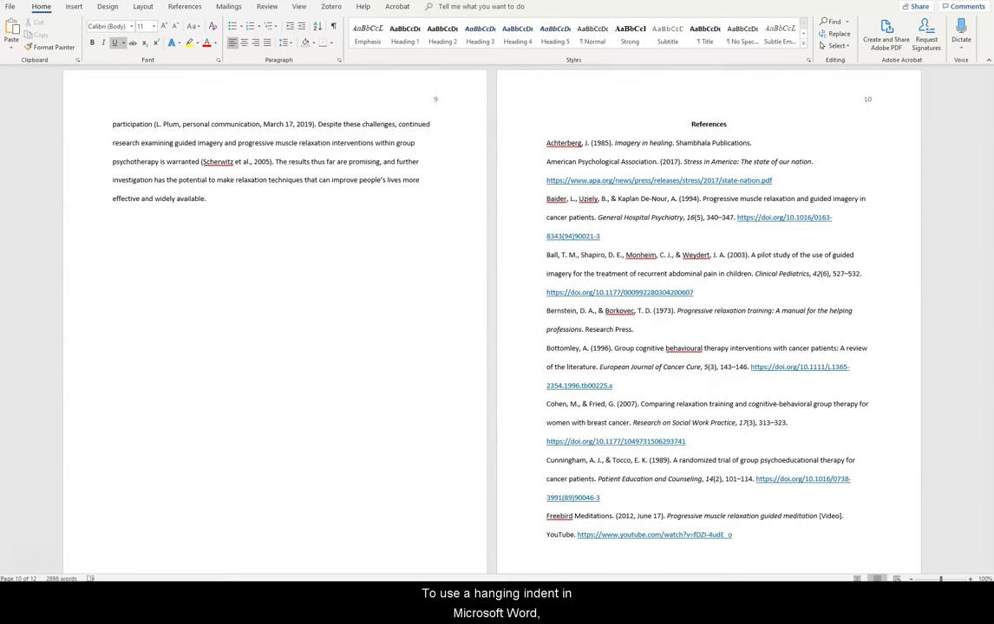
- Apply a 0.5" hanging indent to all the reference entries under the References heading on page 10
left_click_drag(753, 538, 539, 146)
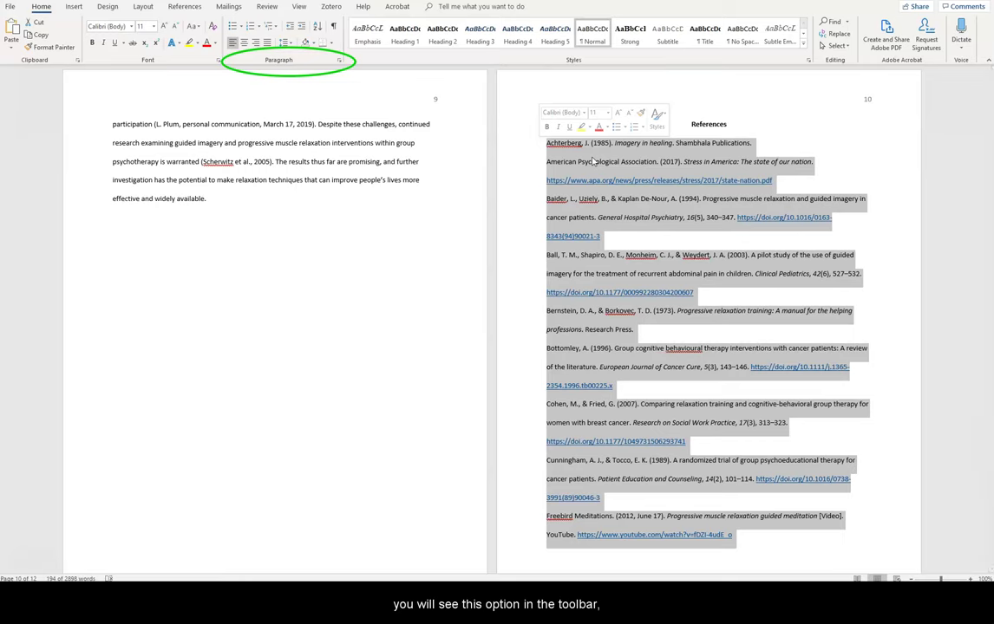
left_click(340, 61)
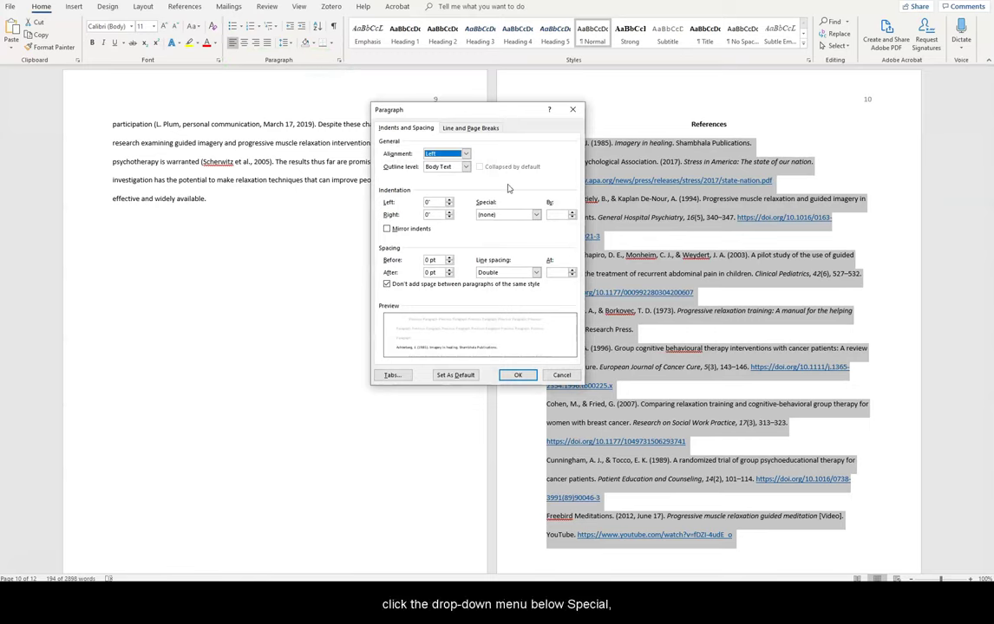
left_click(536, 215)
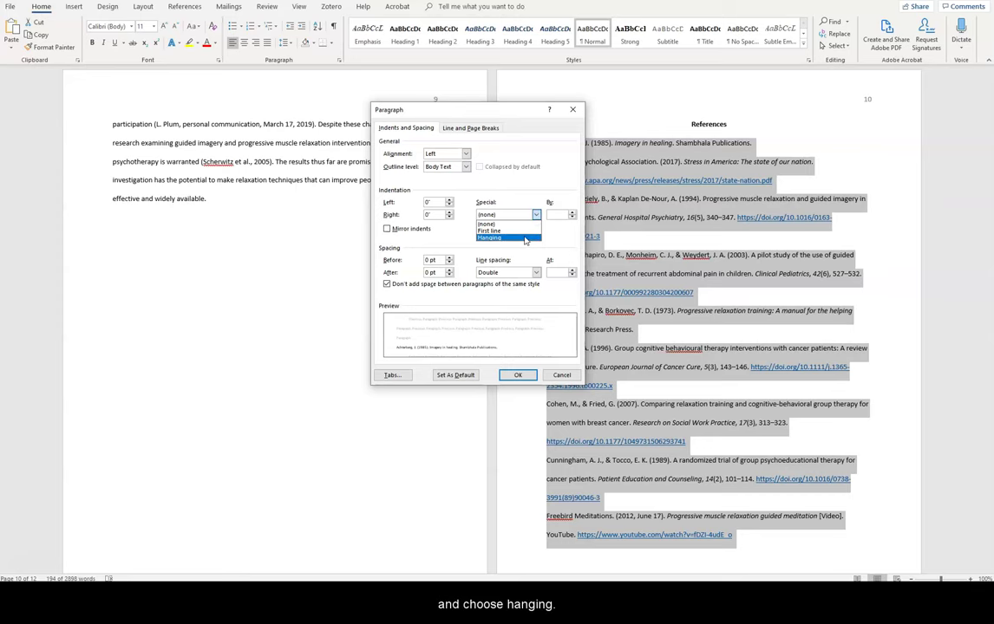
left_click(525, 238)
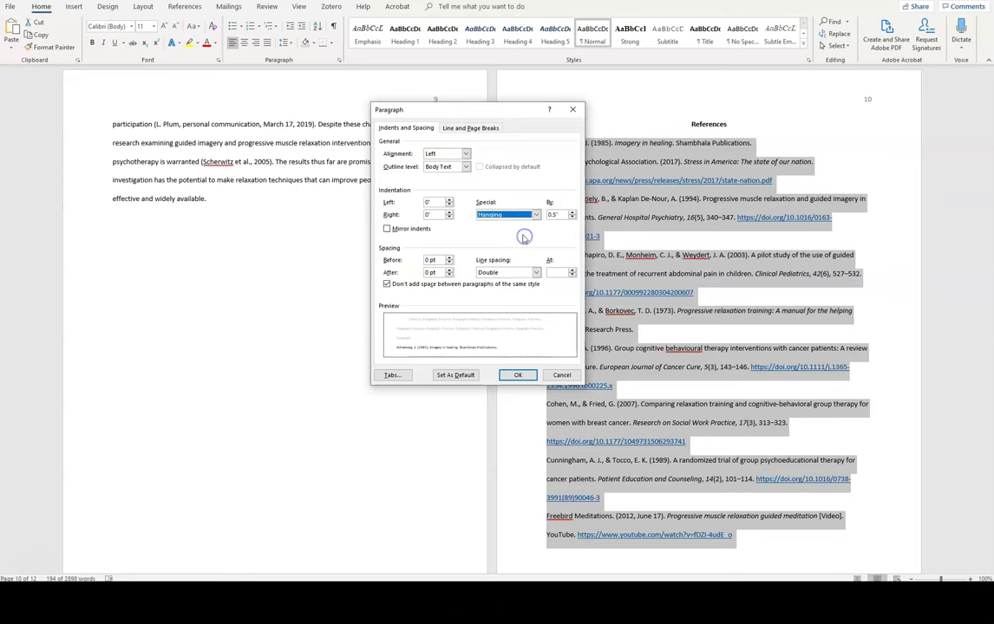
left_click(518, 375)
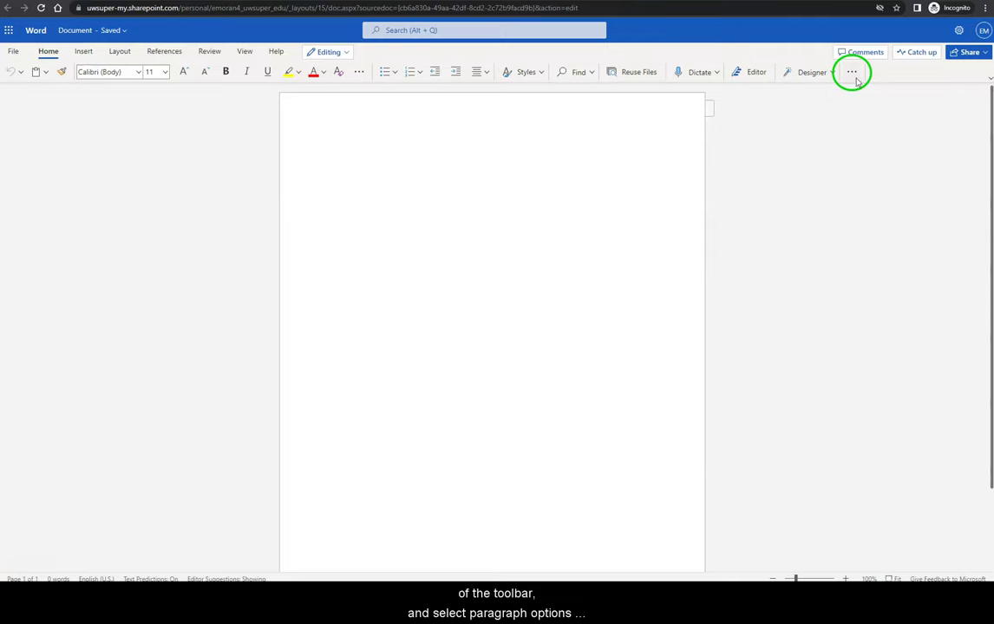
- Switch to the blank document in Word for the web and open its paragraph options
left_click(853, 74)
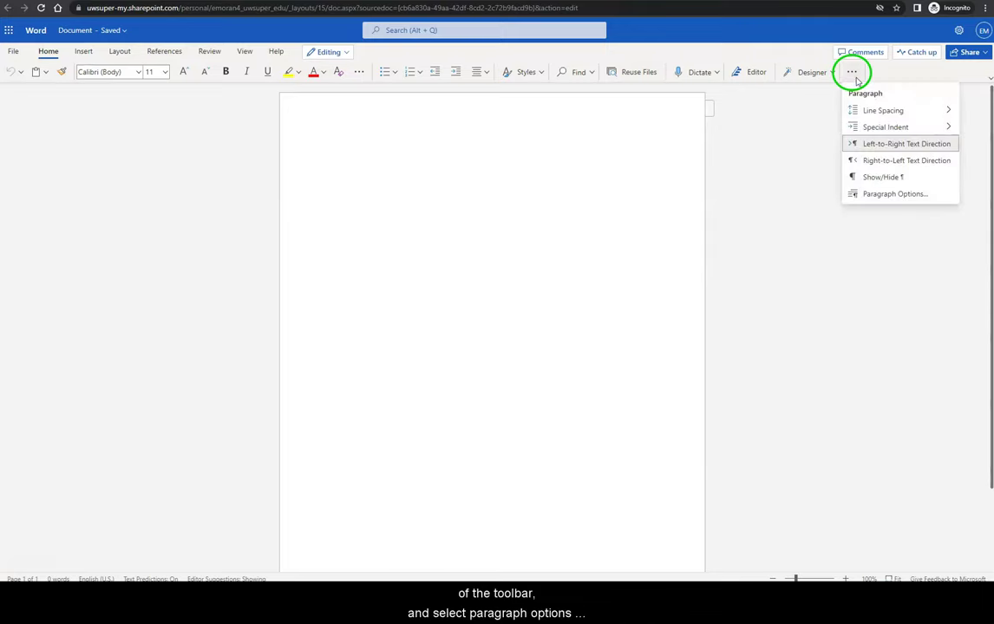
left_click(873, 193)
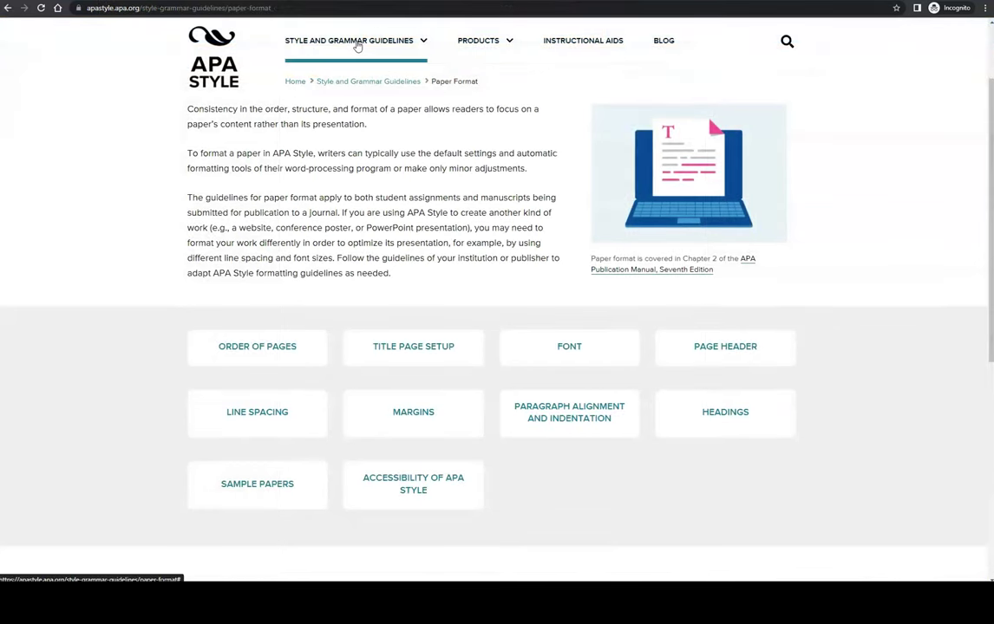
- On the APA Style website, open the In-Text Citations guidelines and go to their Basic Principles page
left_click(358, 46)
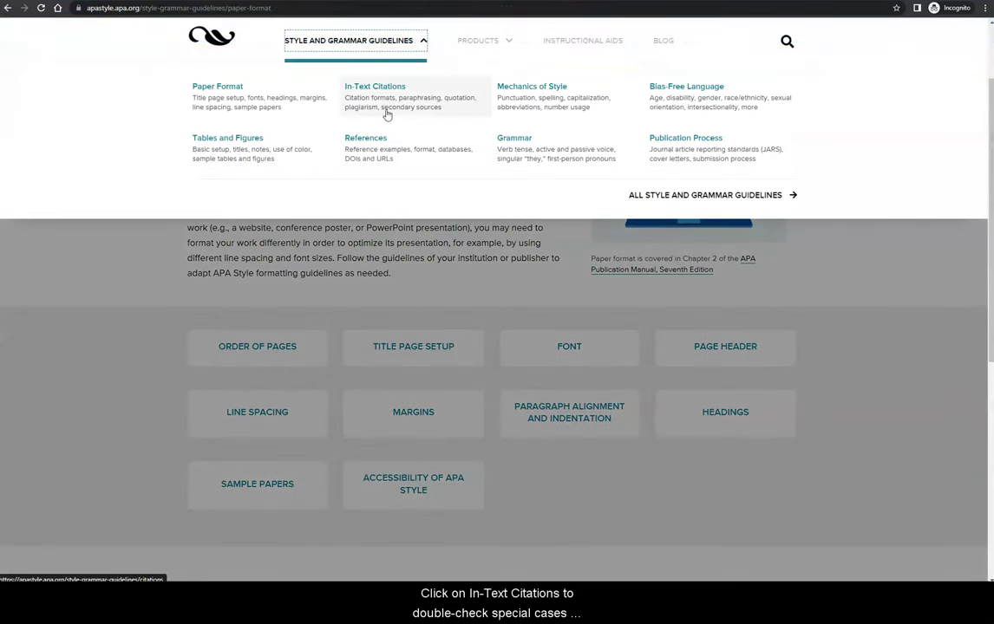
left_click(386, 101)
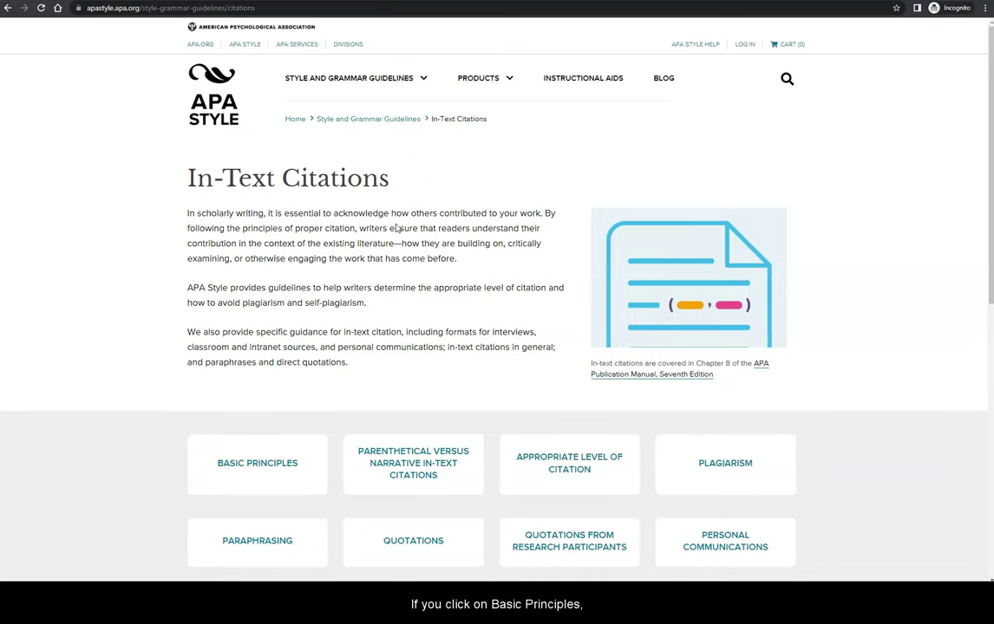
scroll(369, 260, "down", 3)
left_click(280, 275)
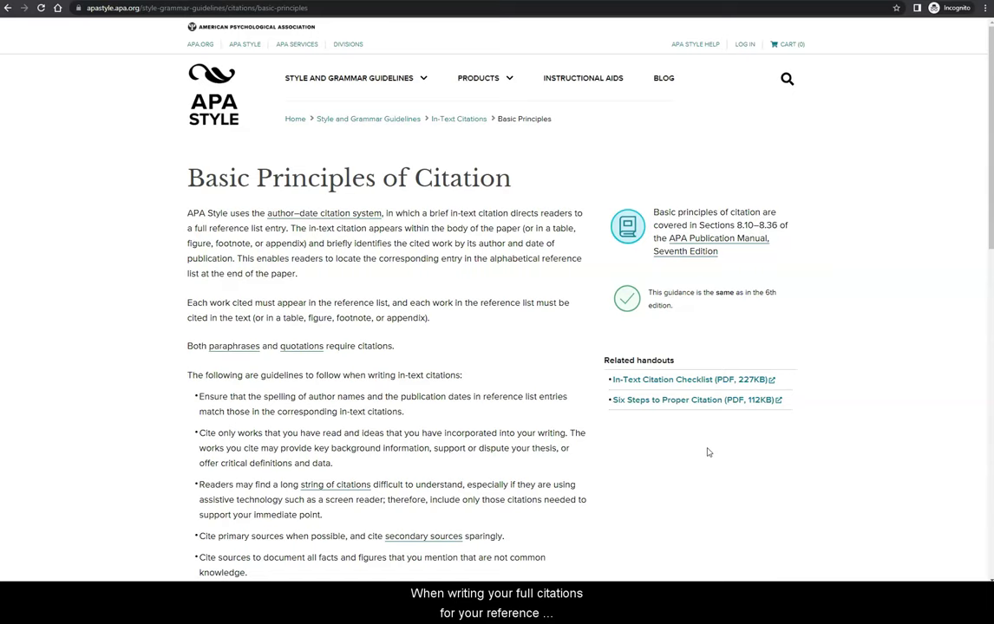
- Open the References section of the style and grammar guidelines and go to its Reference Examples page
left_click(358, 80)
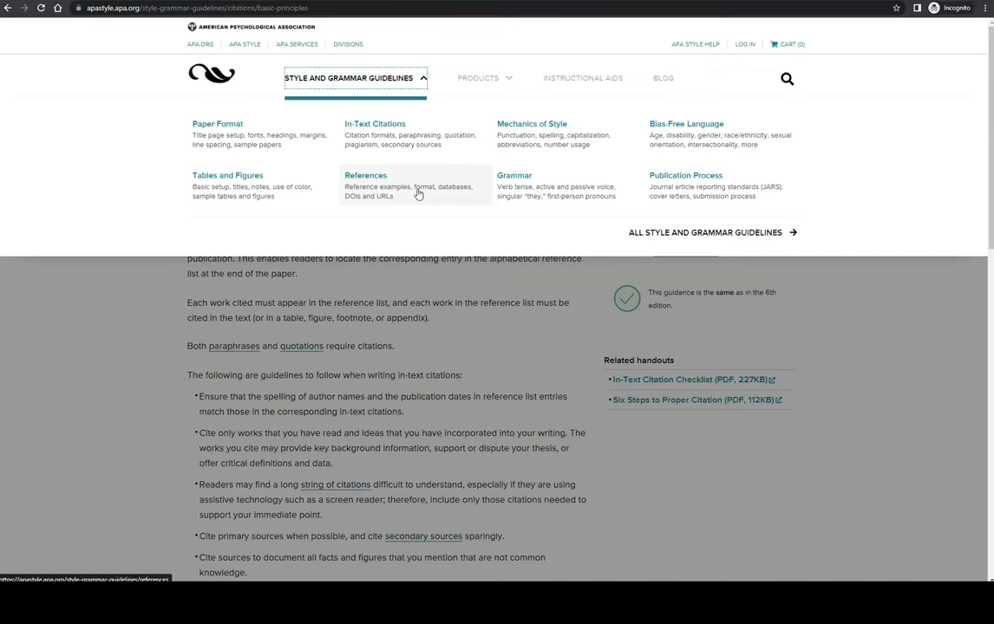
left_click(418, 193)
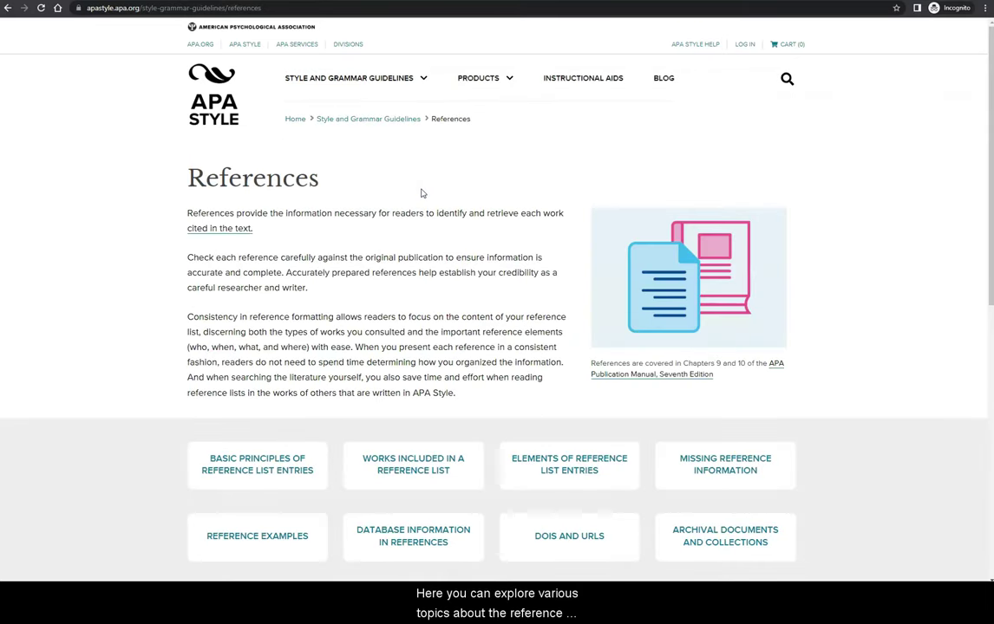
scroll(397, 235, "down", 2)
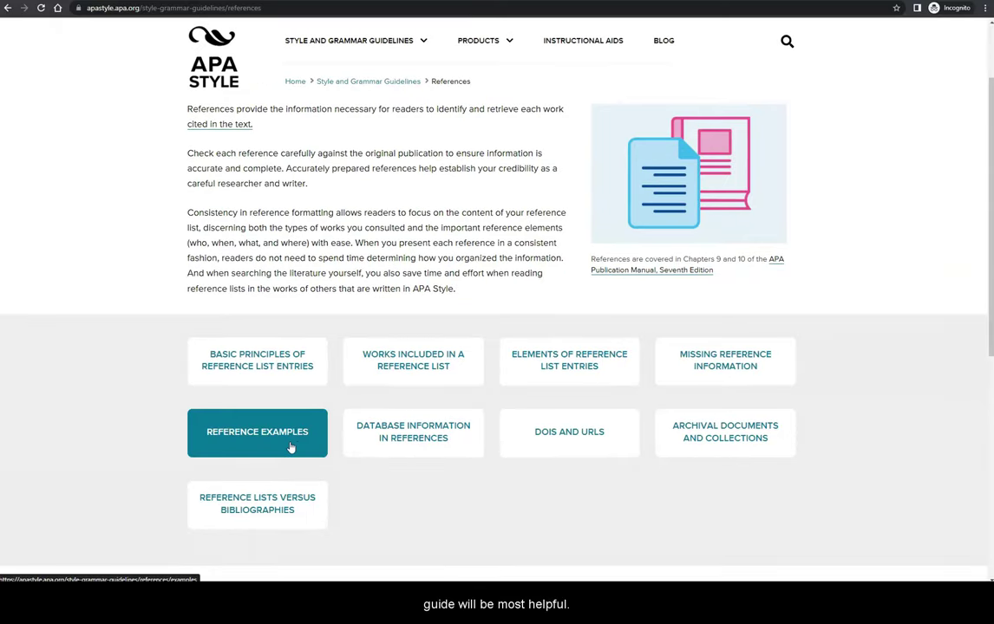
left_click(292, 447)
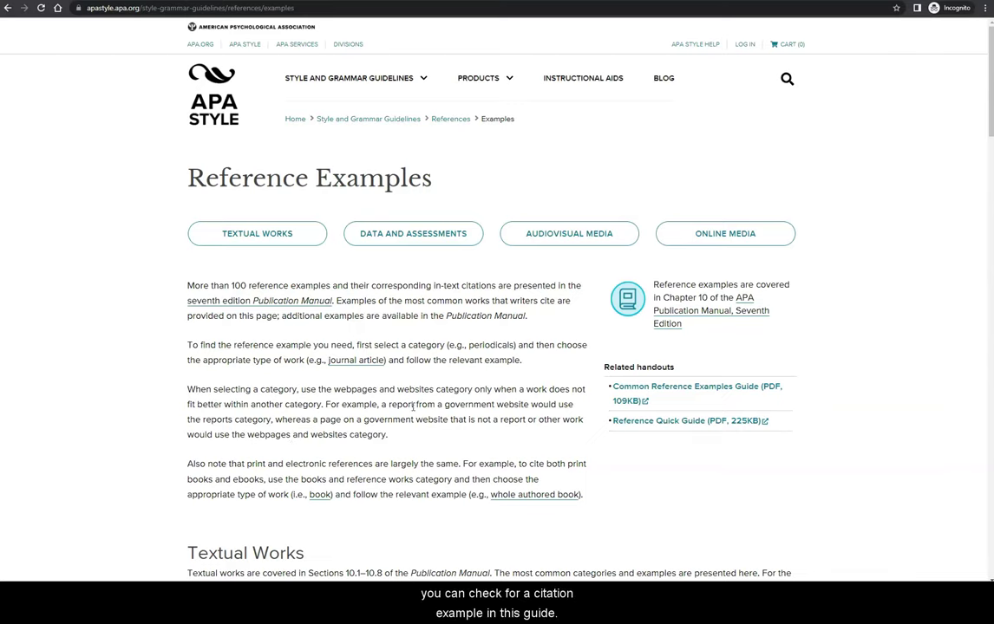
- Look through the textual works categories, then open the Journal Article References examples and read down the page
scroll(444, 338, "down", 4)
scroll(837, 281, "down", 1)
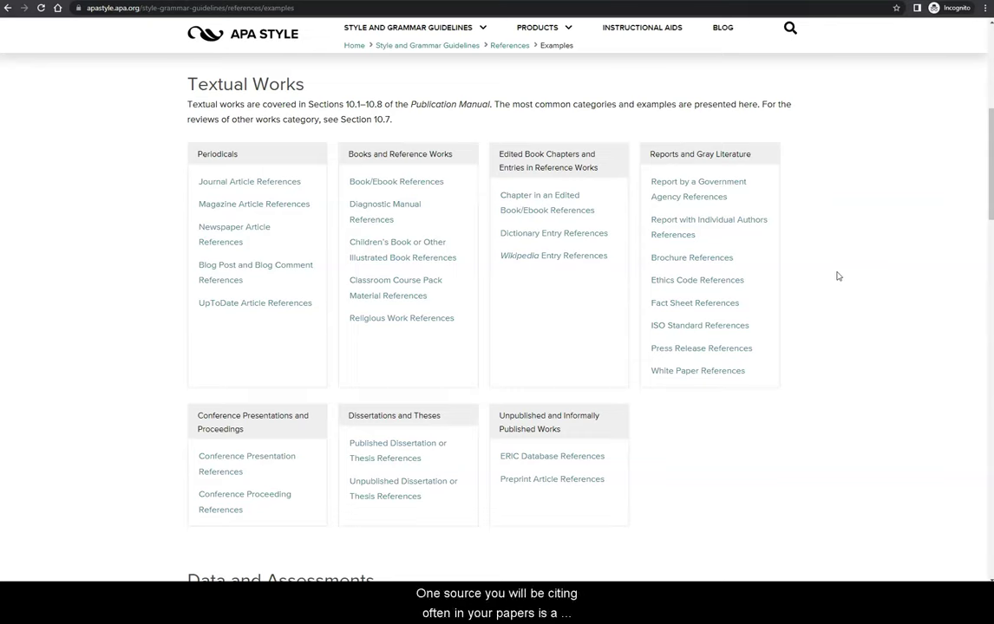
left_click(276, 183)
scroll(683, 290, "down", 3)
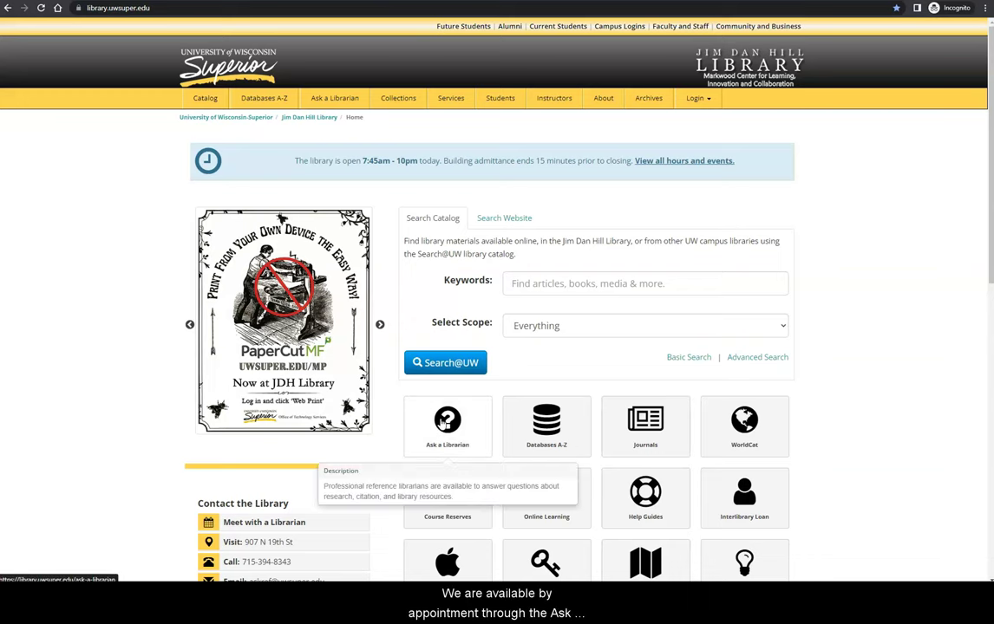
- On the Jim Dan Hill Library website, open the Ask a Librarian page
left_click(444, 422)
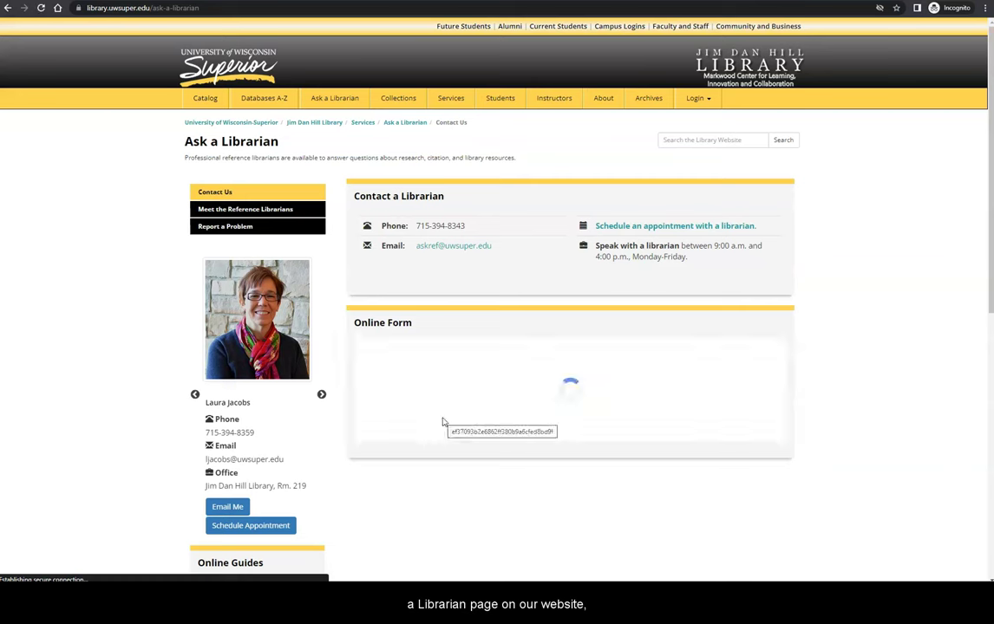